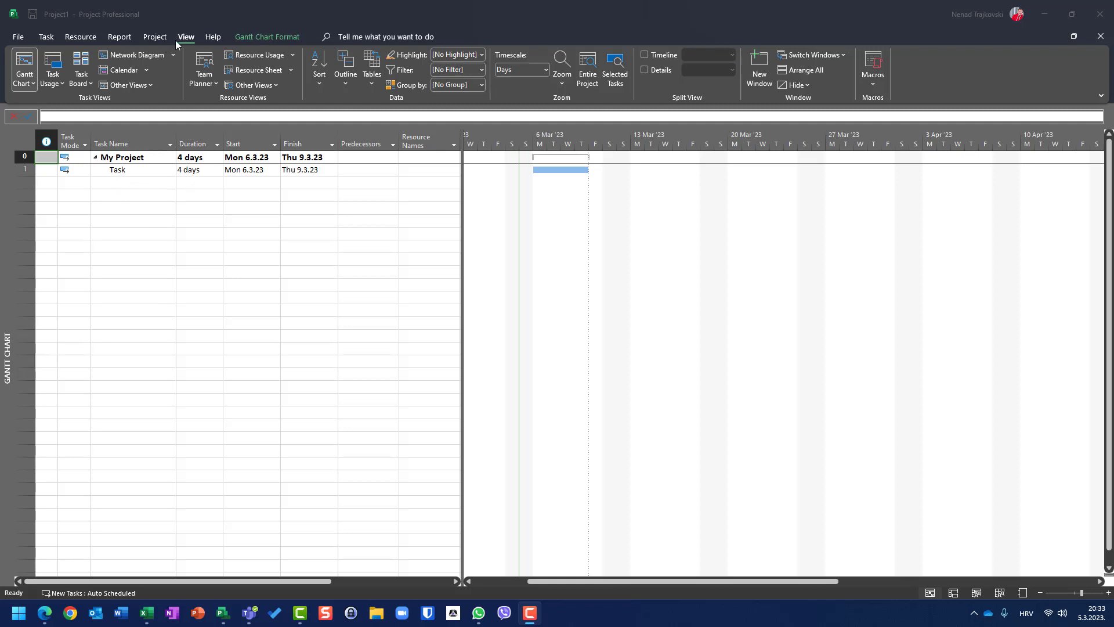
Step: Return to the Gantt chart and show the Task Form beneath it via Details
{"action": "left_click", "coordinate": [256, 70]}
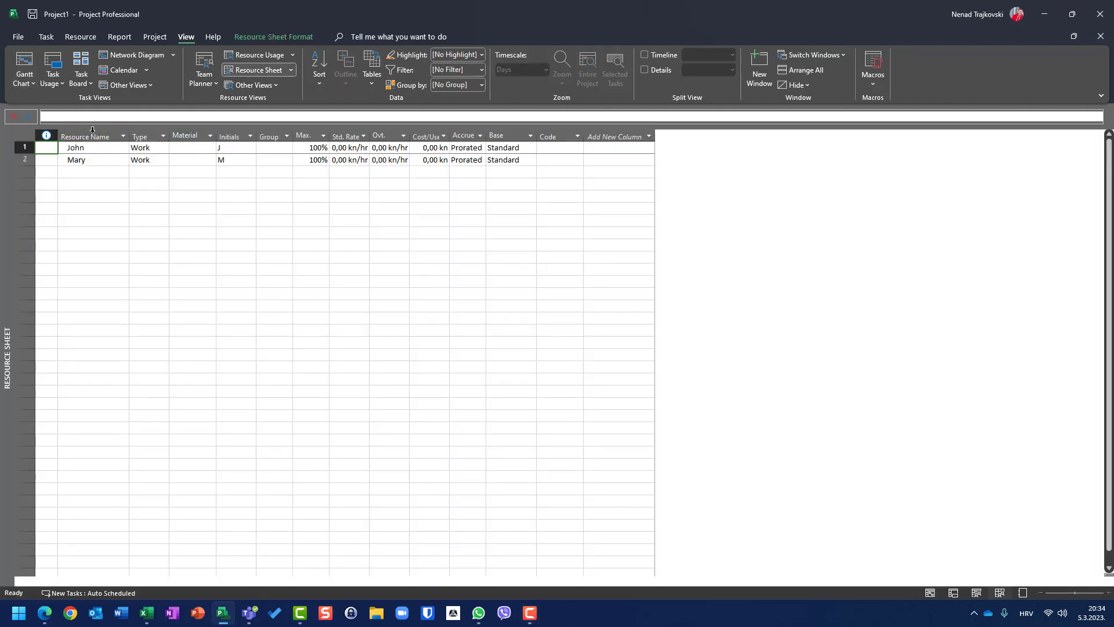
{"action": "left_click", "coordinate": [25, 66]}
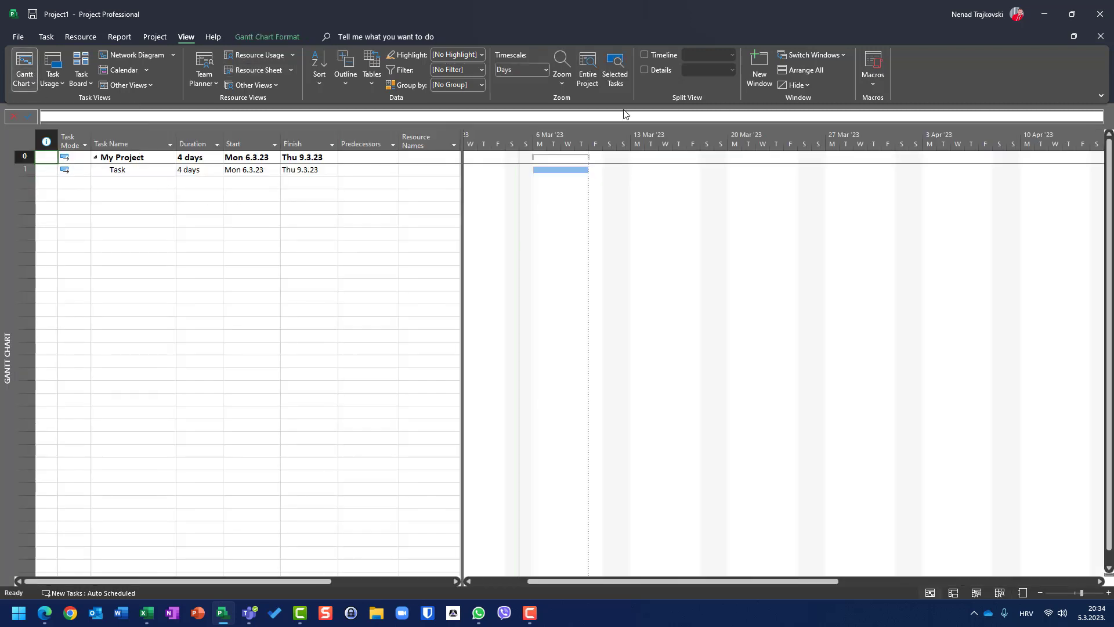
{"action": "left_click", "coordinate": [644, 70]}
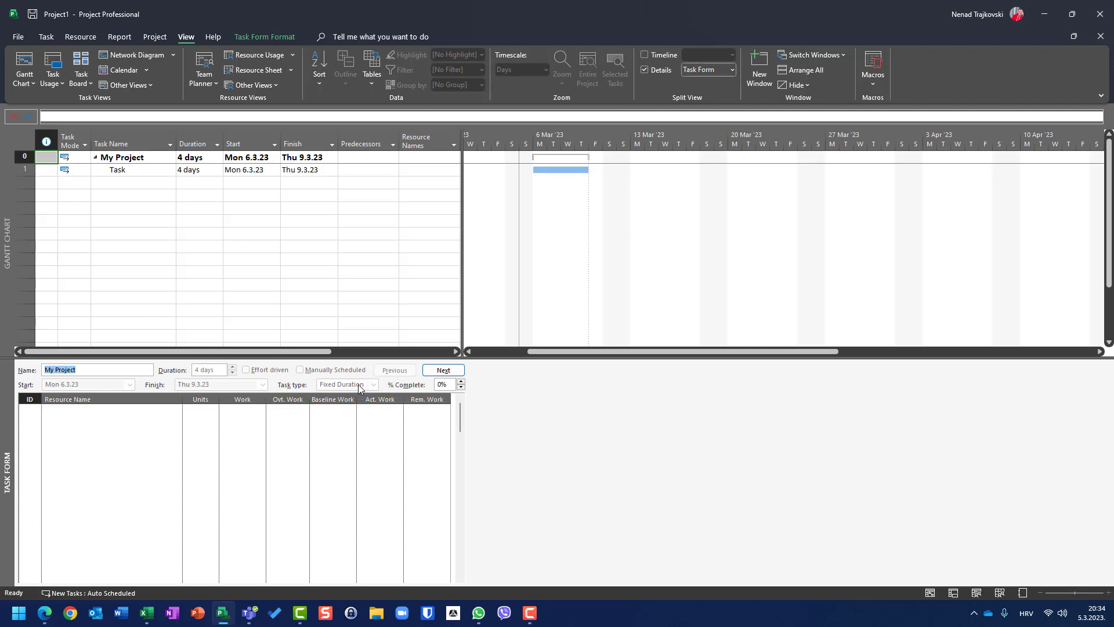
Step: Set the task type of Task to Fixed Duration
{"action": "left_click", "coordinate": [116, 169]}
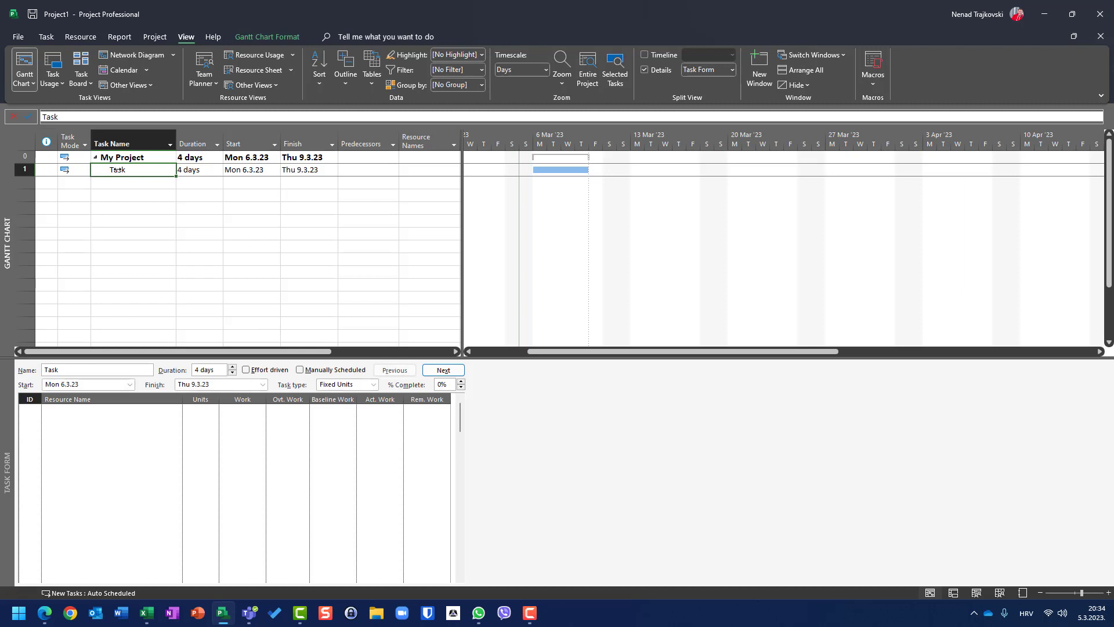
{"action": "left_click", "coordinate": [374, 384]}
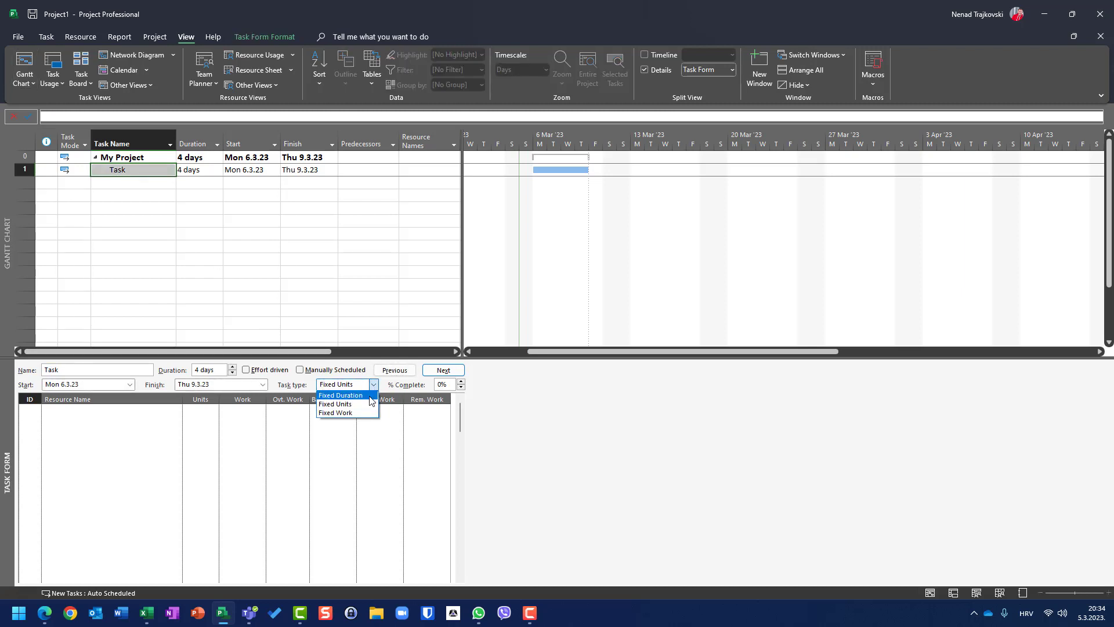
{"action": "left_click", "coordinate": [370, 401]}
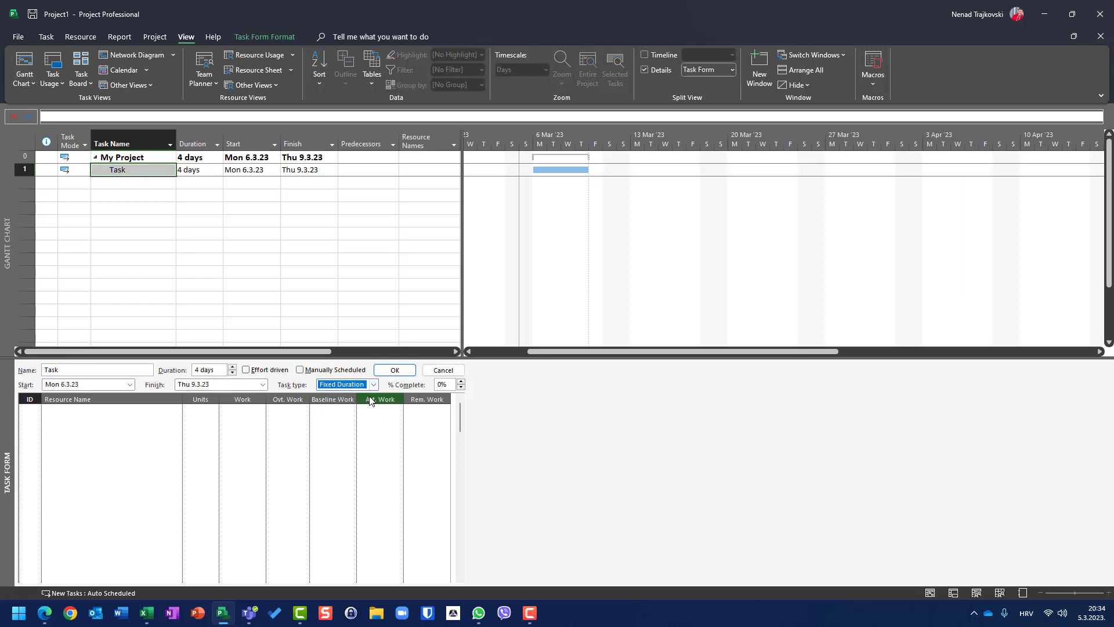
{"action": "left_click", "coordinate": [394, 372]}
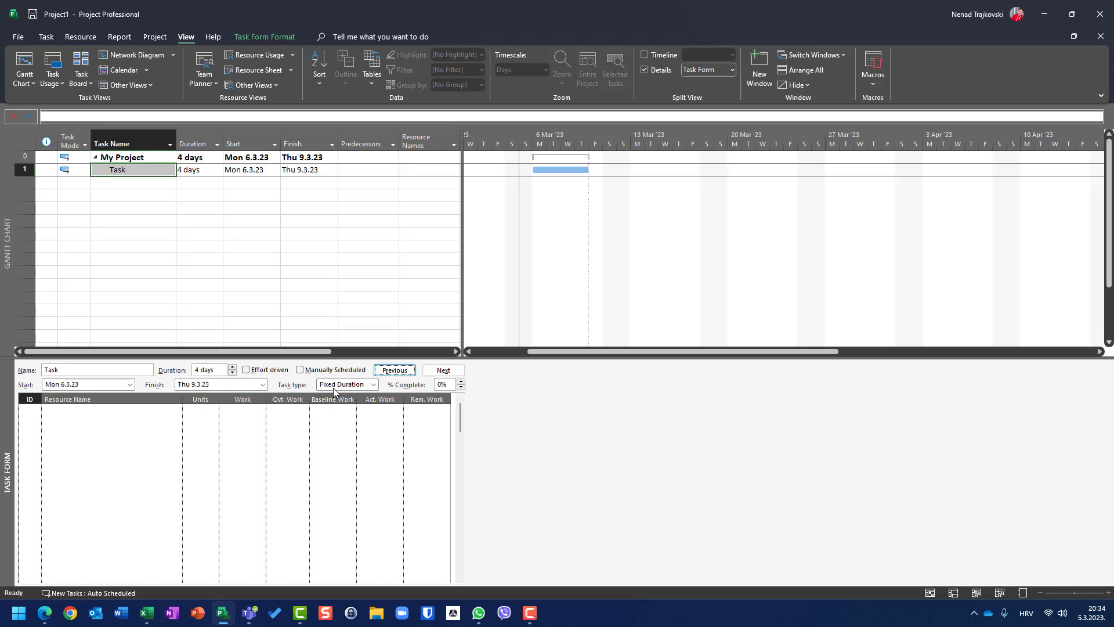
Step: Assign both resources to Task at 100% units, giving each 32h of work
{"action": "left_click", "coordinate": [176, 410]}
{"action": "left_click", "coordinate": [177, 411]}
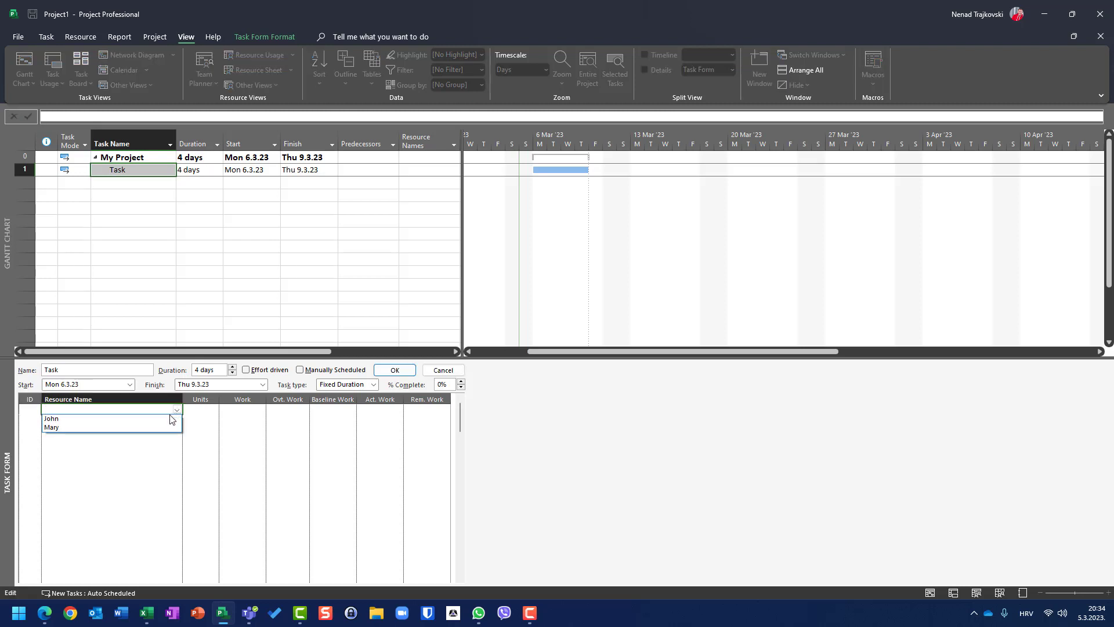
{"action": "left_click", "coordinate": [177, 418]}
{"action": "left_click", "coordinate": [179, 419]}
{"action": "left_click", "coordinate": [176, 420]}
{"action": "left_click", "coordinate": [158, 438]}
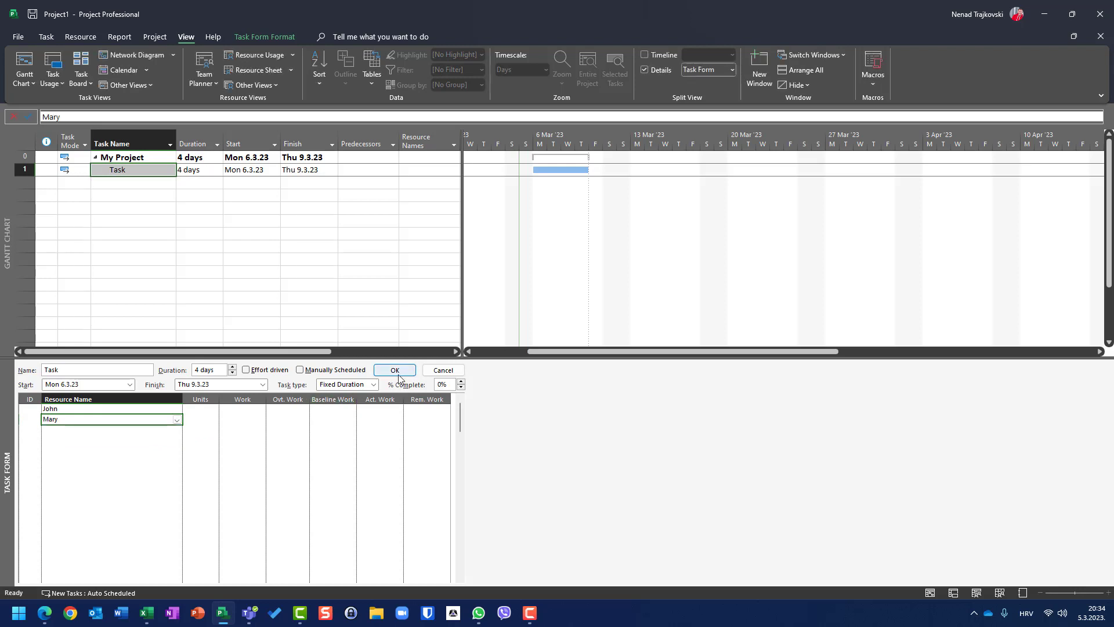
{"action": "left_click", "coordinate": [408, 372]}
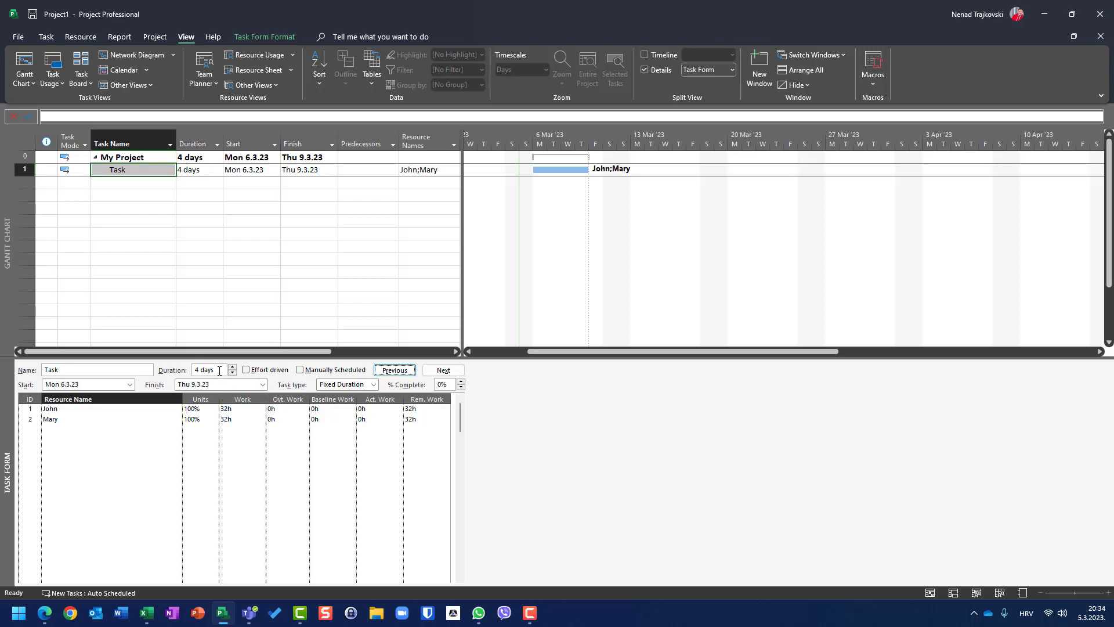
Step: Change Task's work to 64h for the first resource and 16h for the second
{"action": "left_click", "coordinate": [257, 410]}
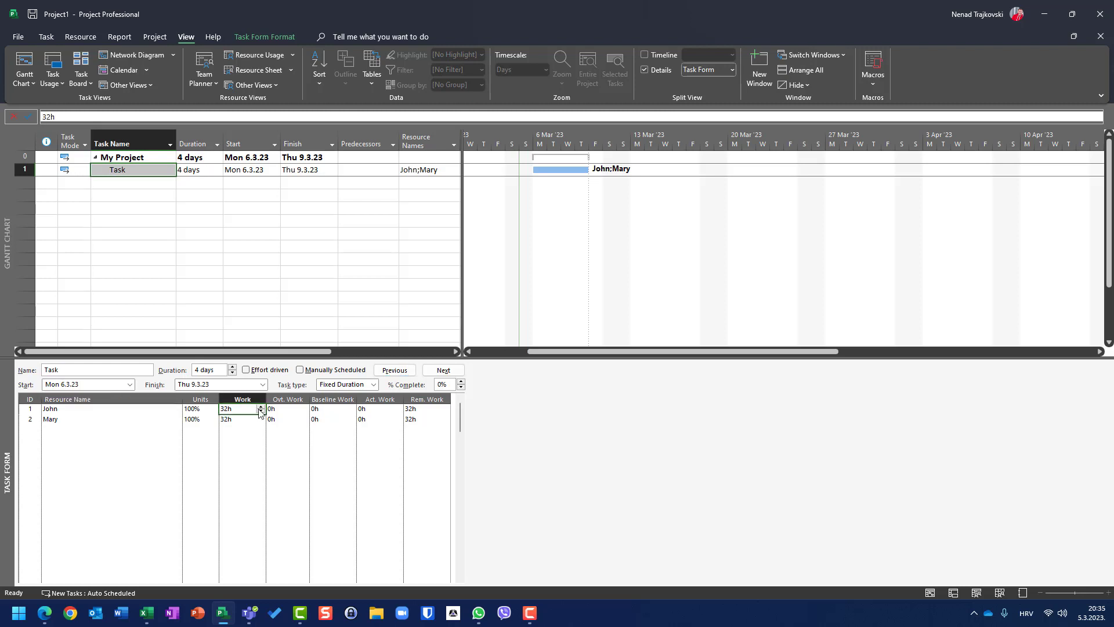
{"action": "type", "text": "64"}
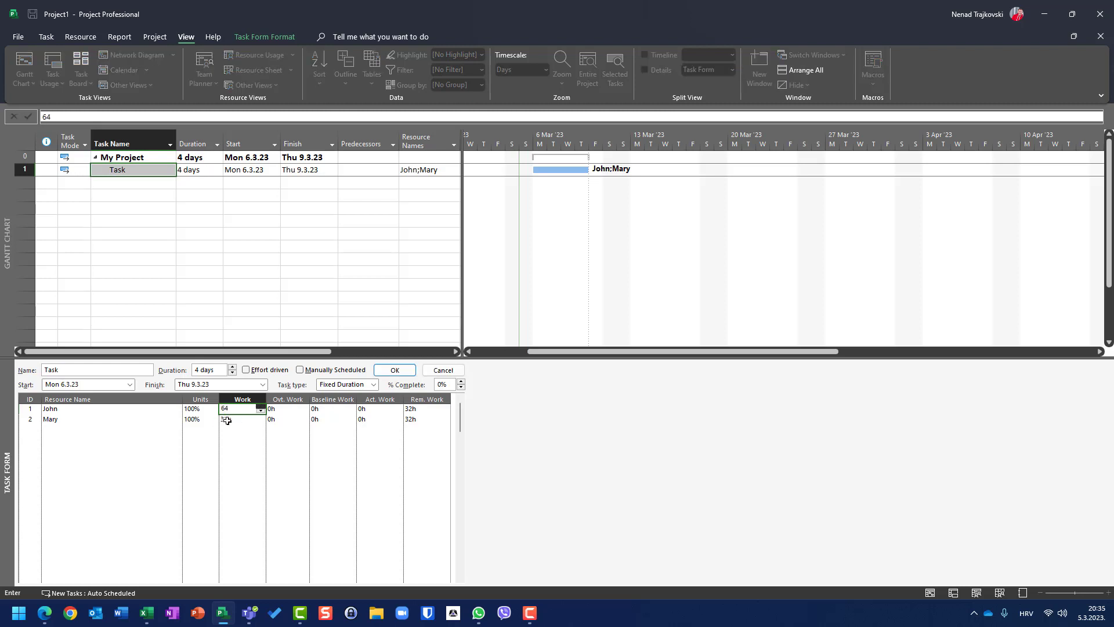
{"action": "left_click", "coordinate": [229, 419]}
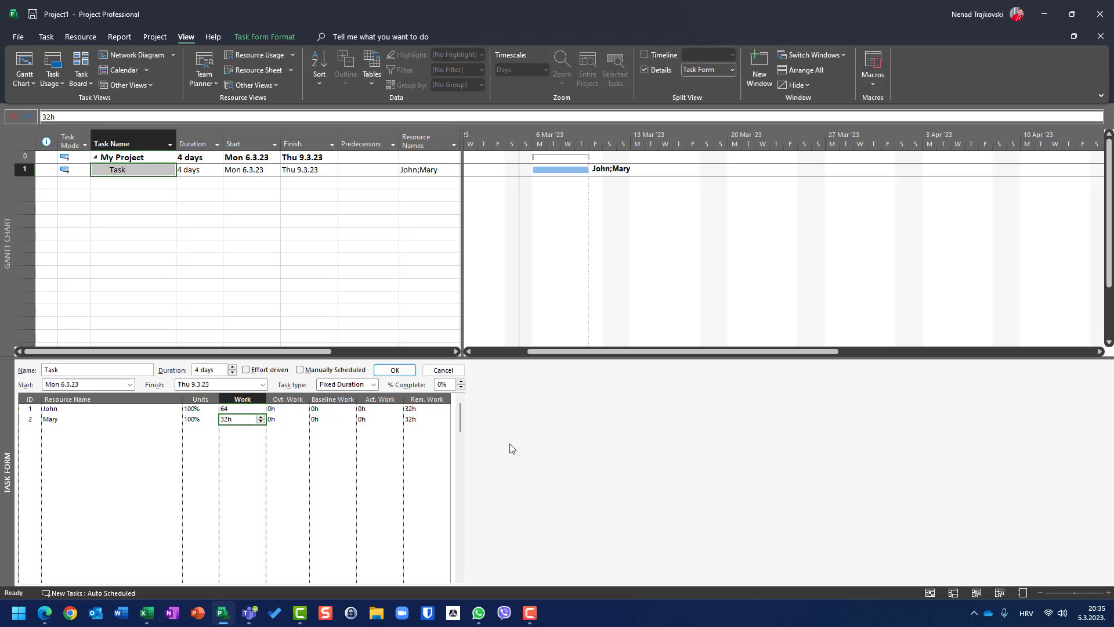
{"action": "type", "text": "16"}
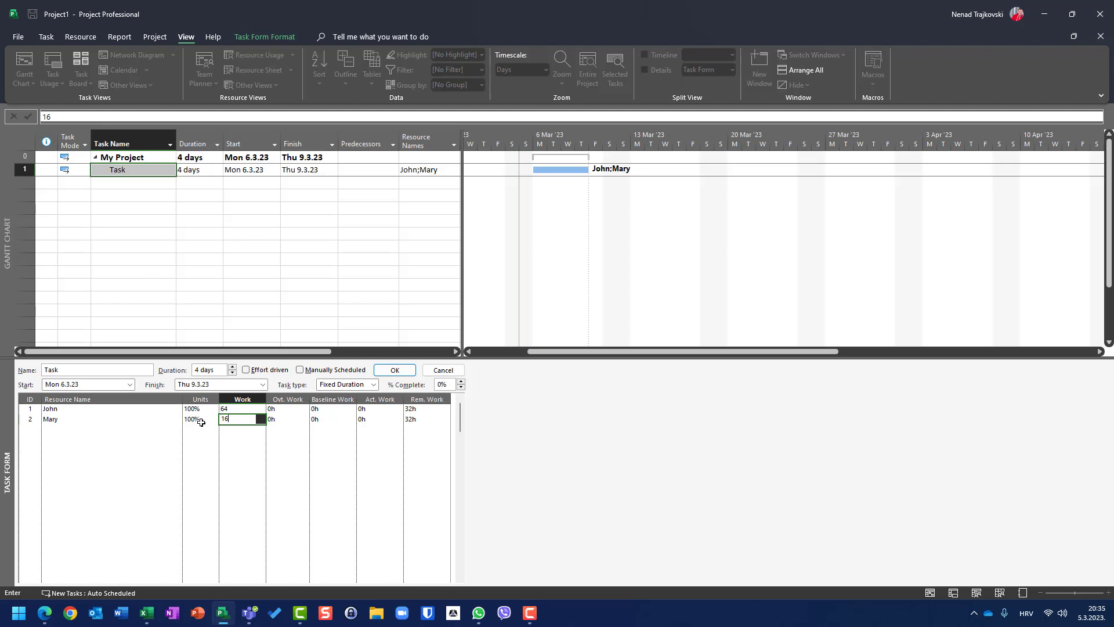
{"action": "left_click", "coordinate": [404, 373]}
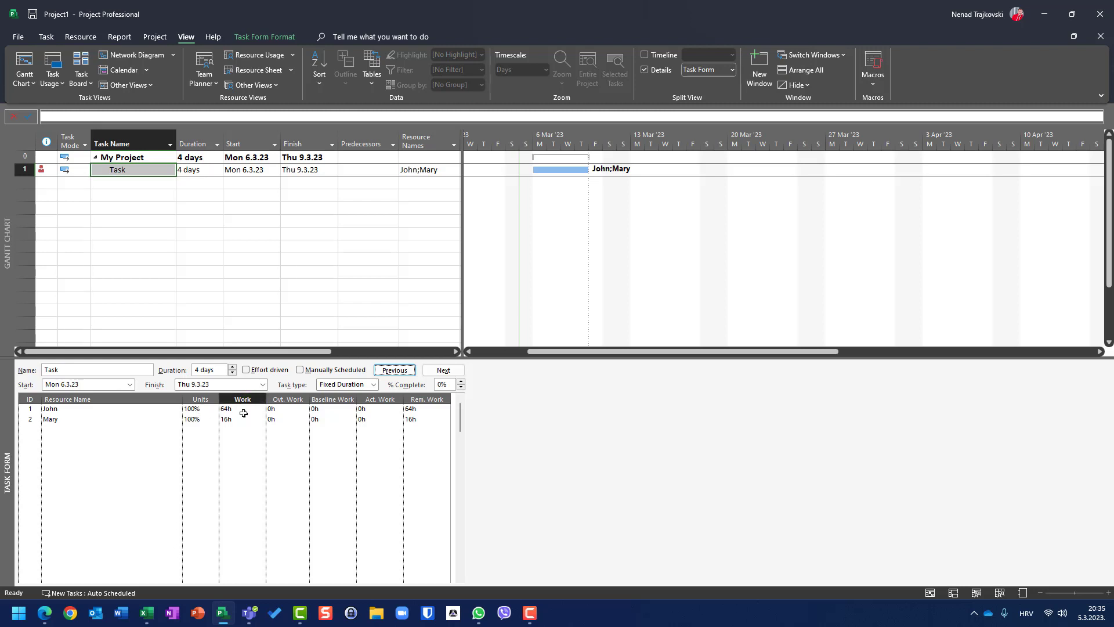
Step: Select Task and switch to the Task Usage view
{"action": "left_click", "coordinate": [134, 204]}
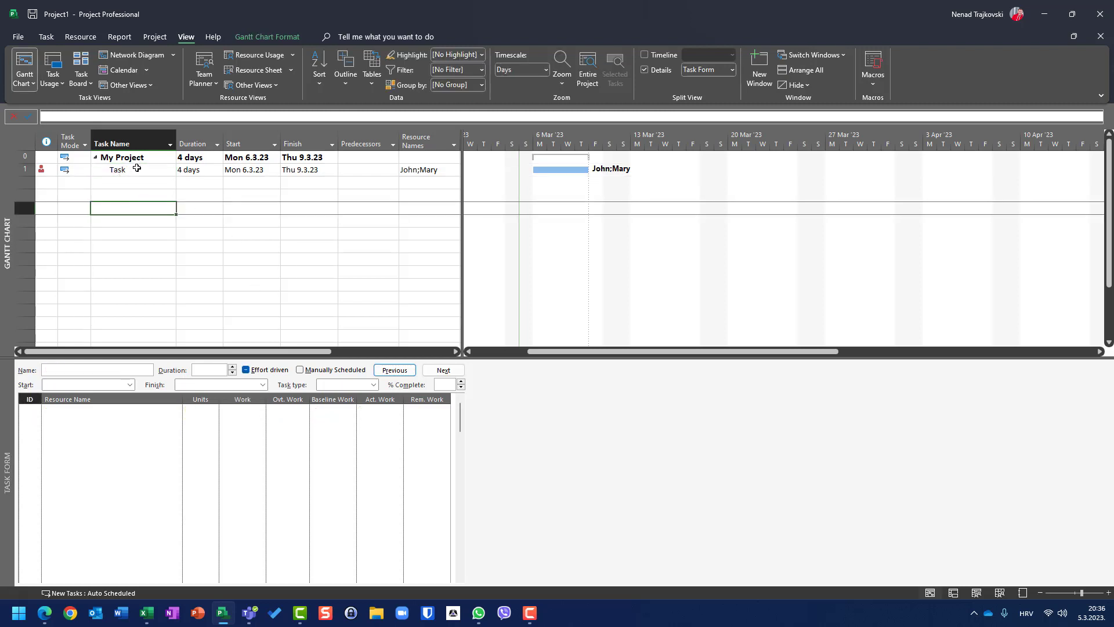
{"action": "left_click", "coordinate": [139, 173]}
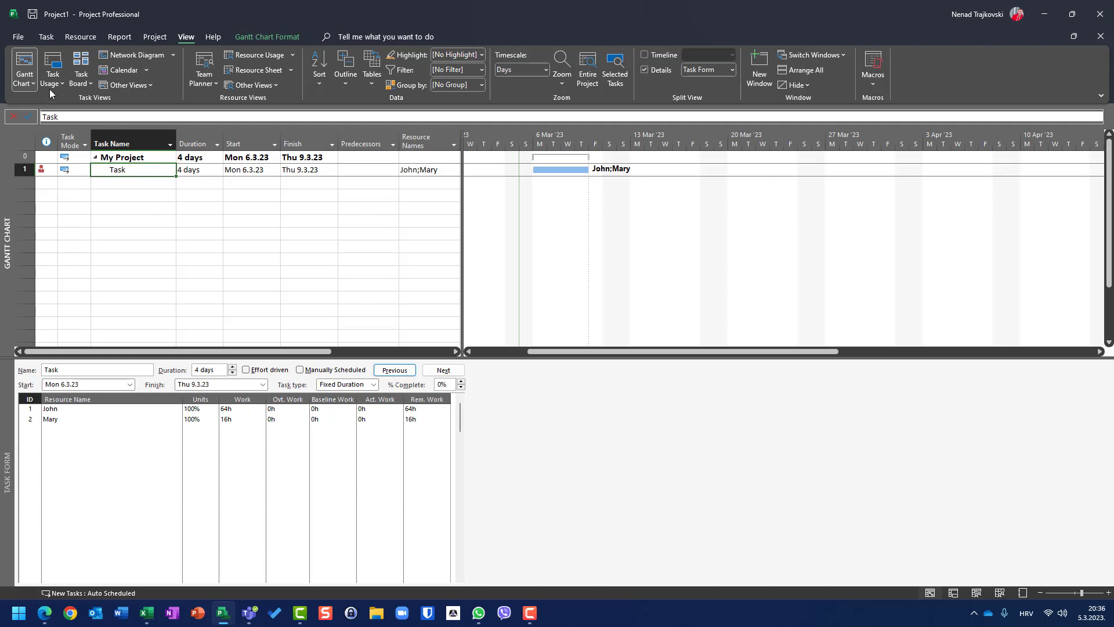
{"action": "left_click", "coordinate": [52, 63]}
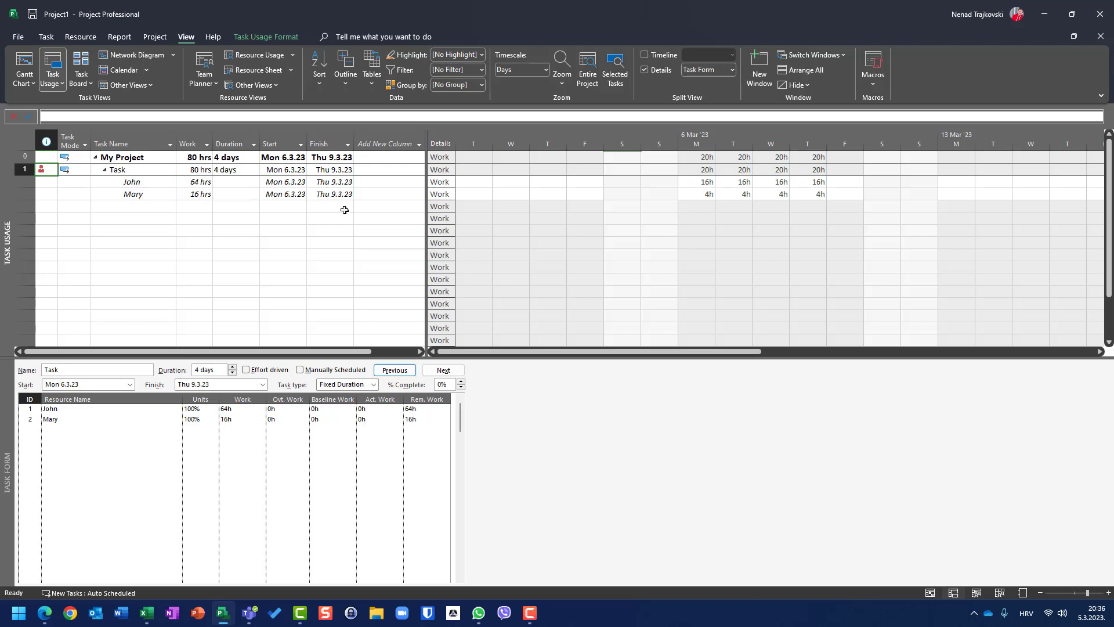
Step: Insert a Peak column, showing 200% for the first resource and 50% for the second
{"action": "left_click", "coordinate": [406, 141]}
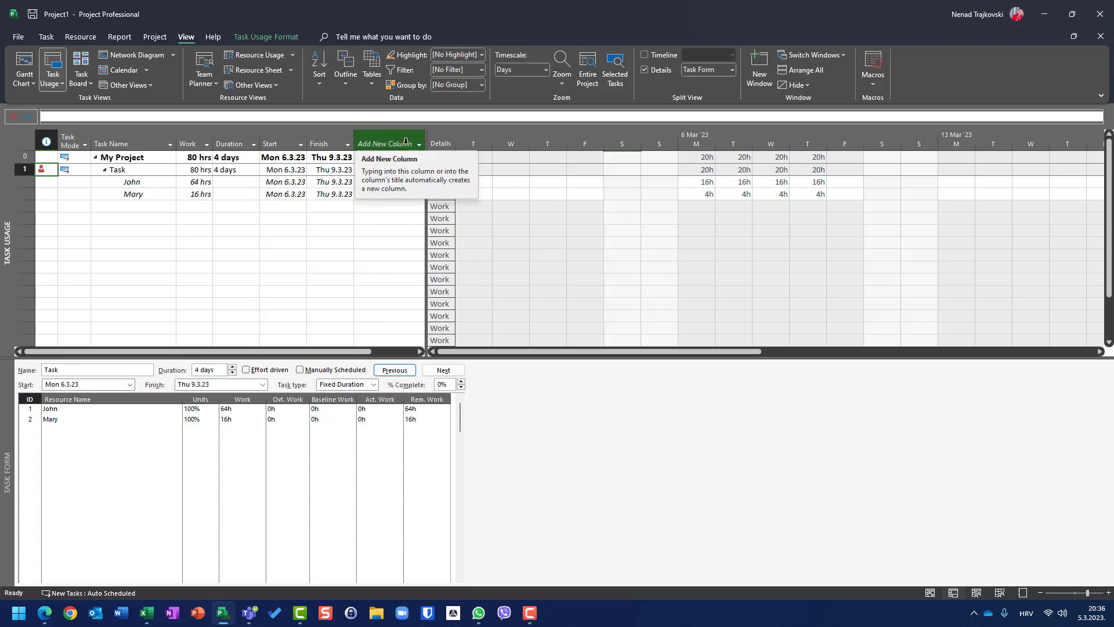
{"action": "left_click", "coordinate": [406, 141]}
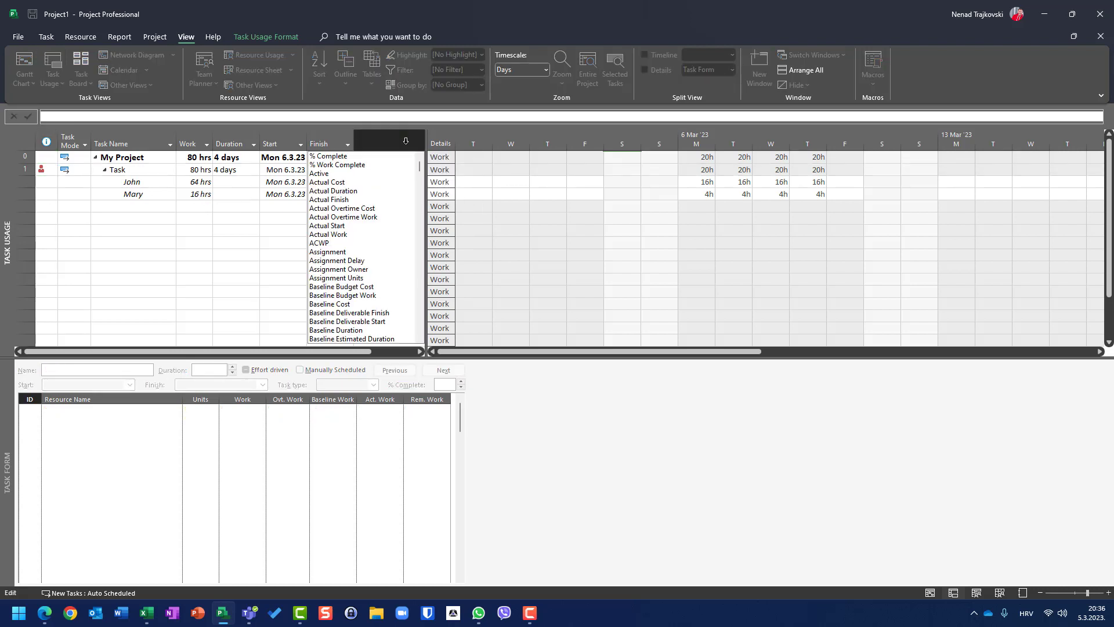
{"action": "type", "text": "Peak"}
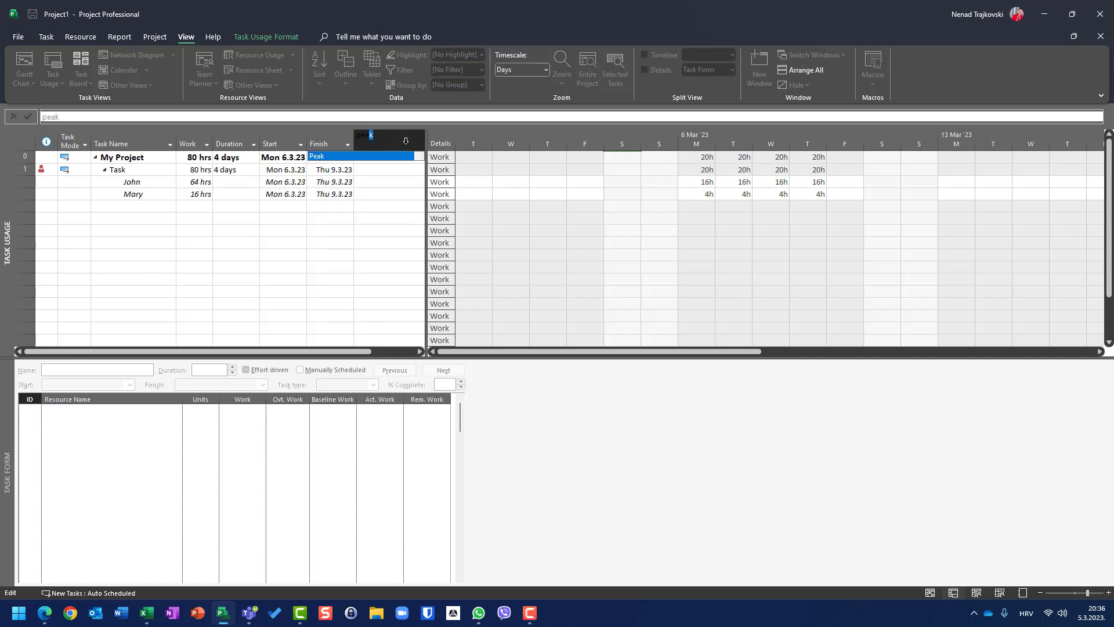
{"action": "key", "text": "Return"}
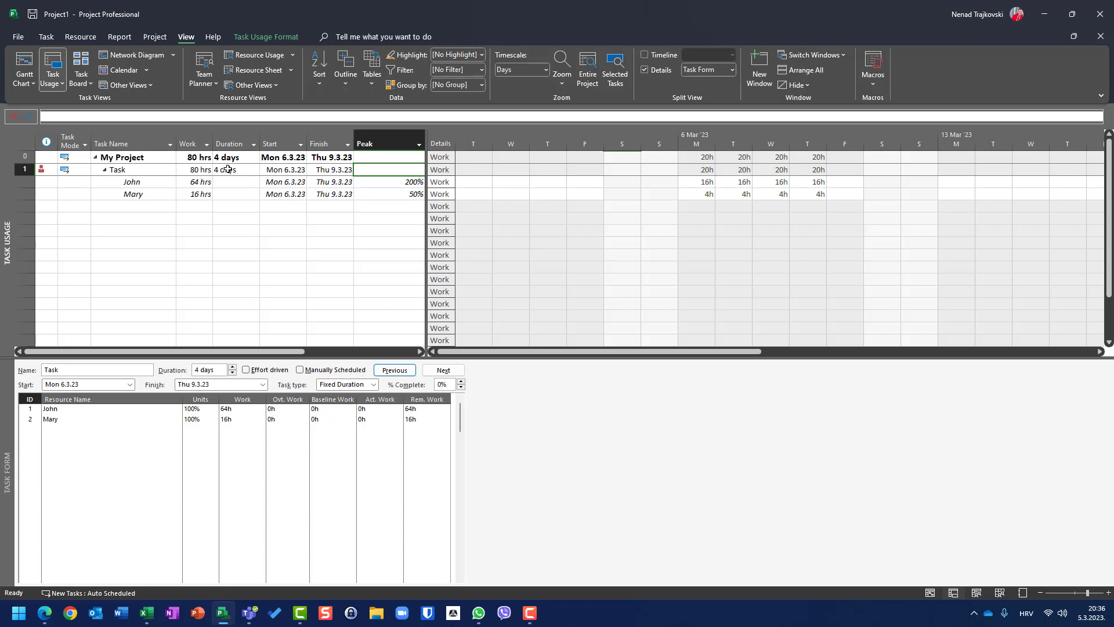
{"action": "left_click", "coordinate": [240, 410]}
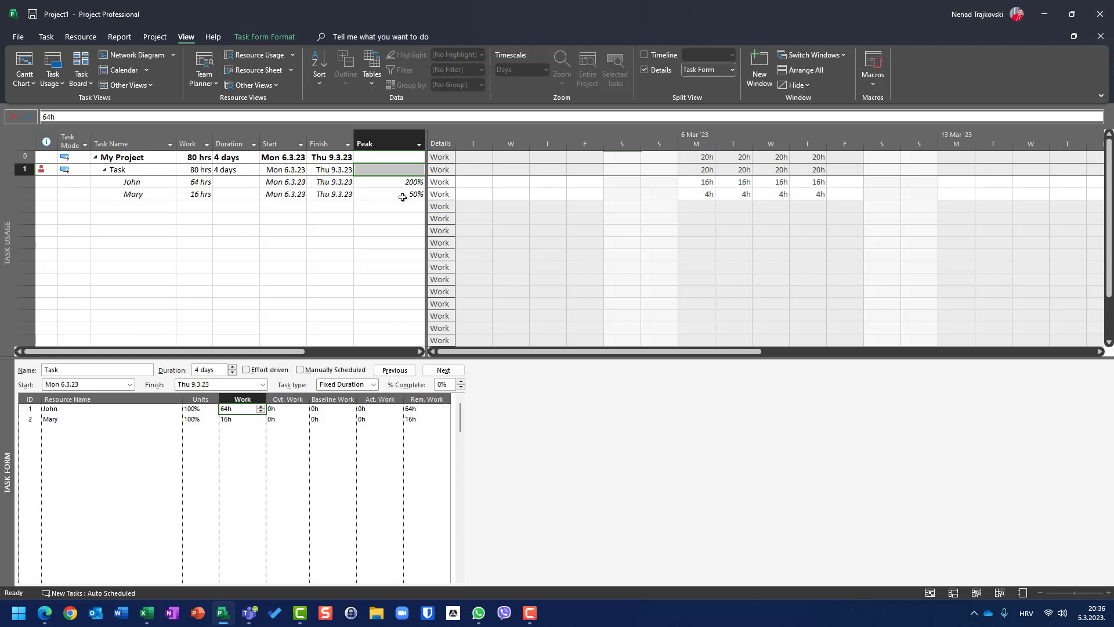
{"action": "left_click", "coordinate": [190, 196]}
{"action": "left_click", "coordinate": [704, 182]}
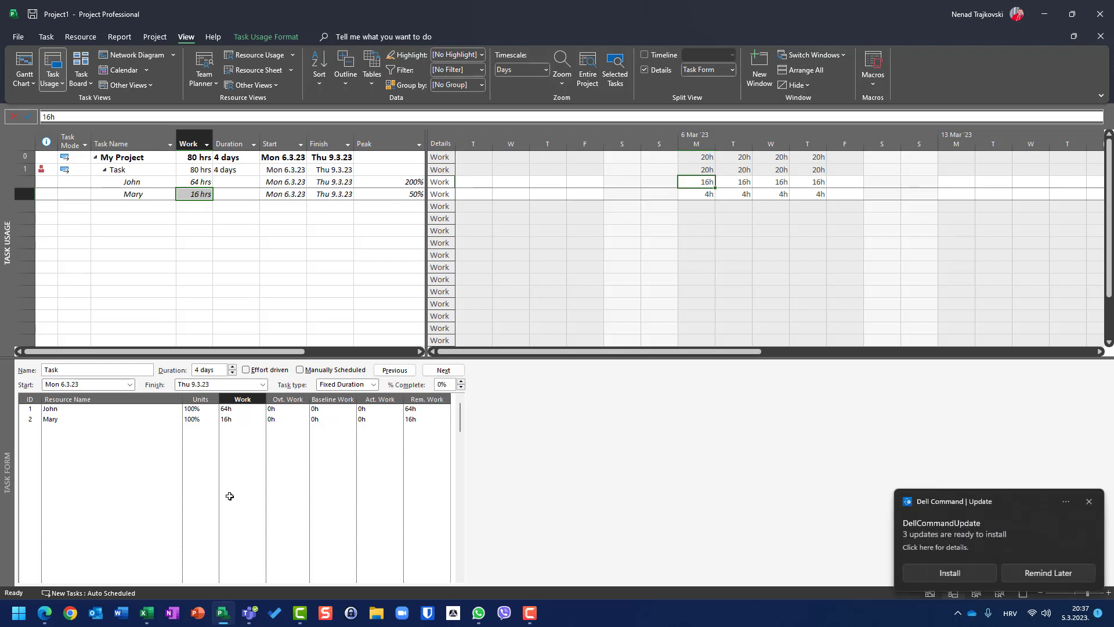
{"action": "left_click", "coordinate": [1090, 503]}
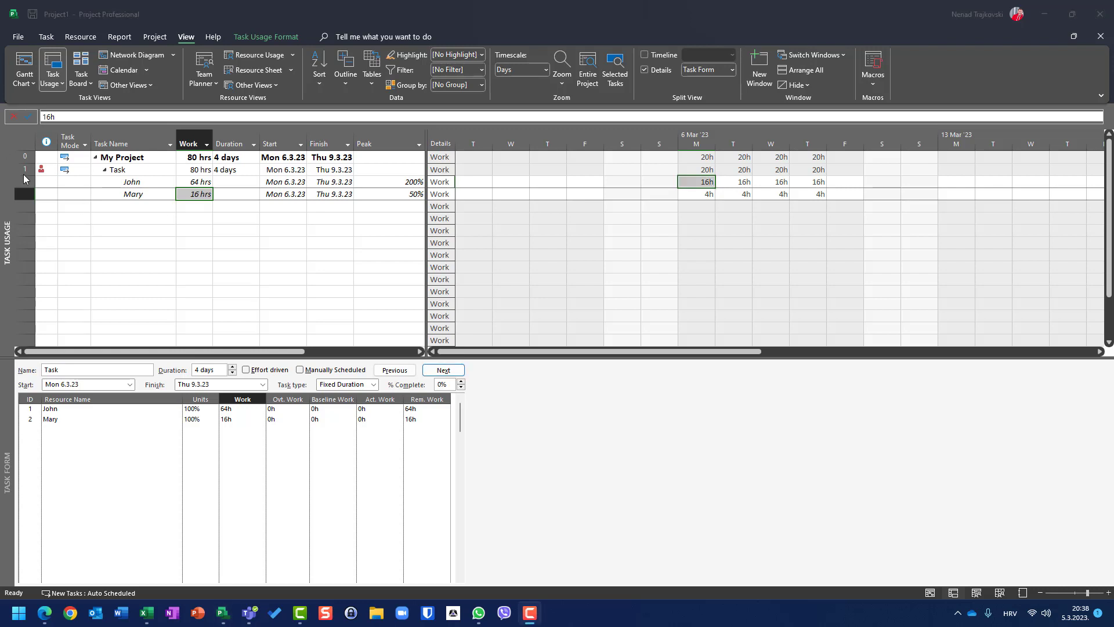
Step: Delete both resource assignments from Task
{"action": "left_click", "coordinate": [26, 183]}
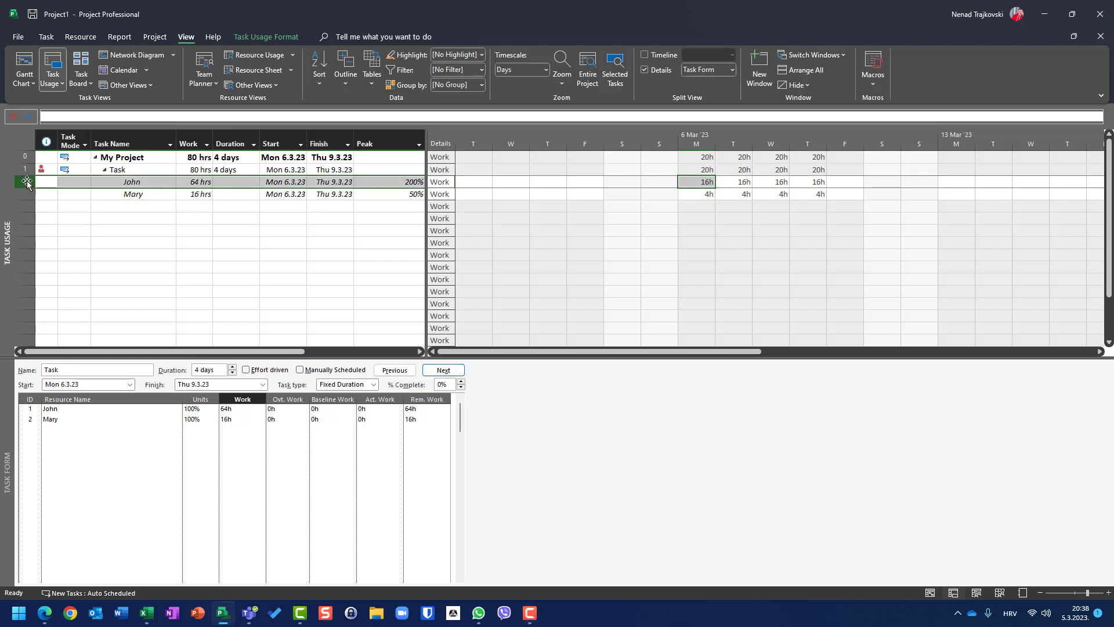
{"action": "key", "text": "Delete"}
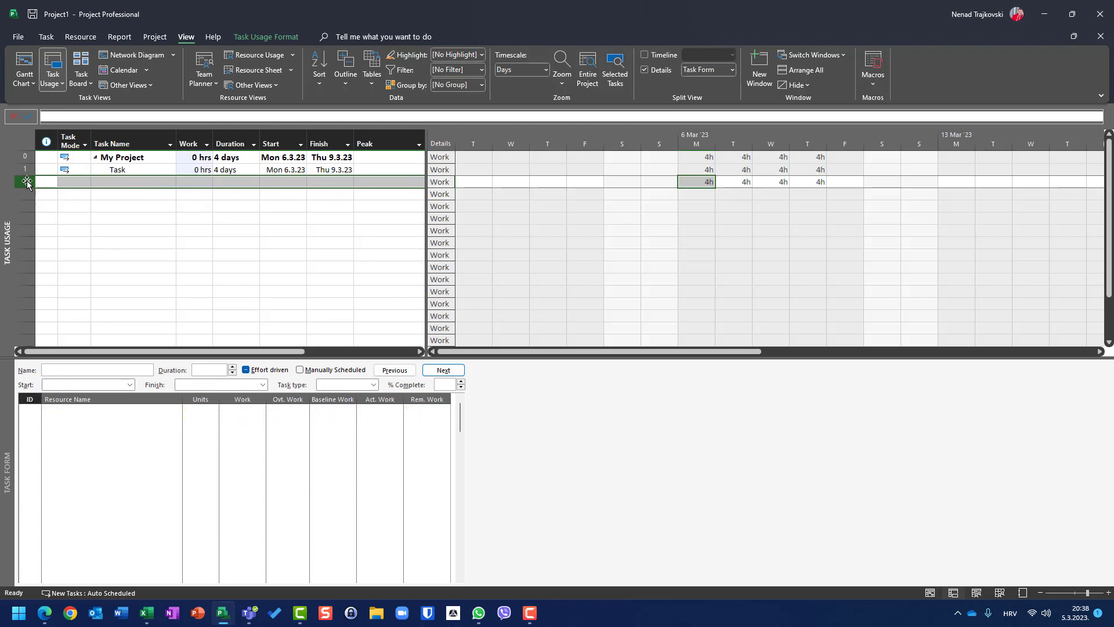
{"action": "key", "text": "Delete"}
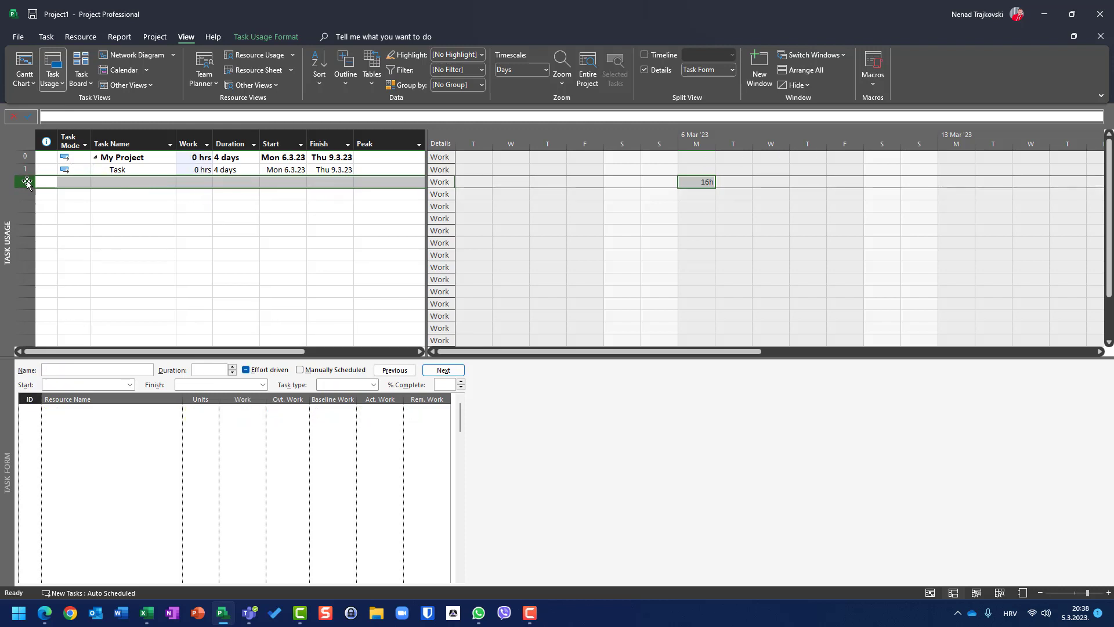
Step: Change Task's task type to Fixed Work
{"action": "left_click", "coordinate": [134, 171]}
{"action": "left_click", "coordinate": [365, 386]}
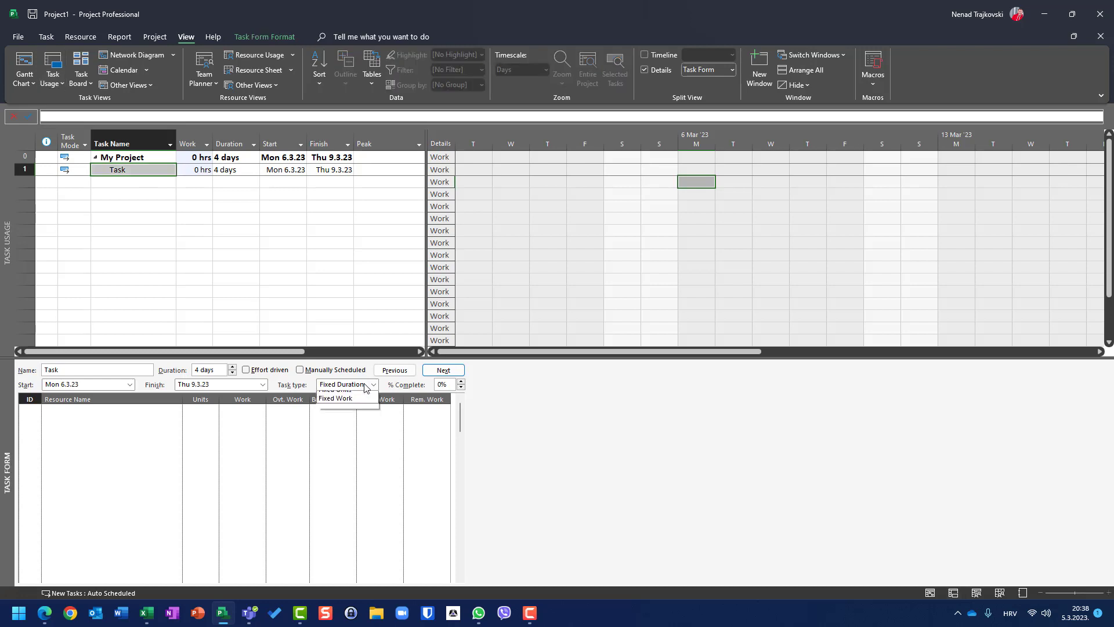
{"action": "left_click", "coordinate": [356, 414]}
{"action": "left_click", "coordinate": [400, 372]}
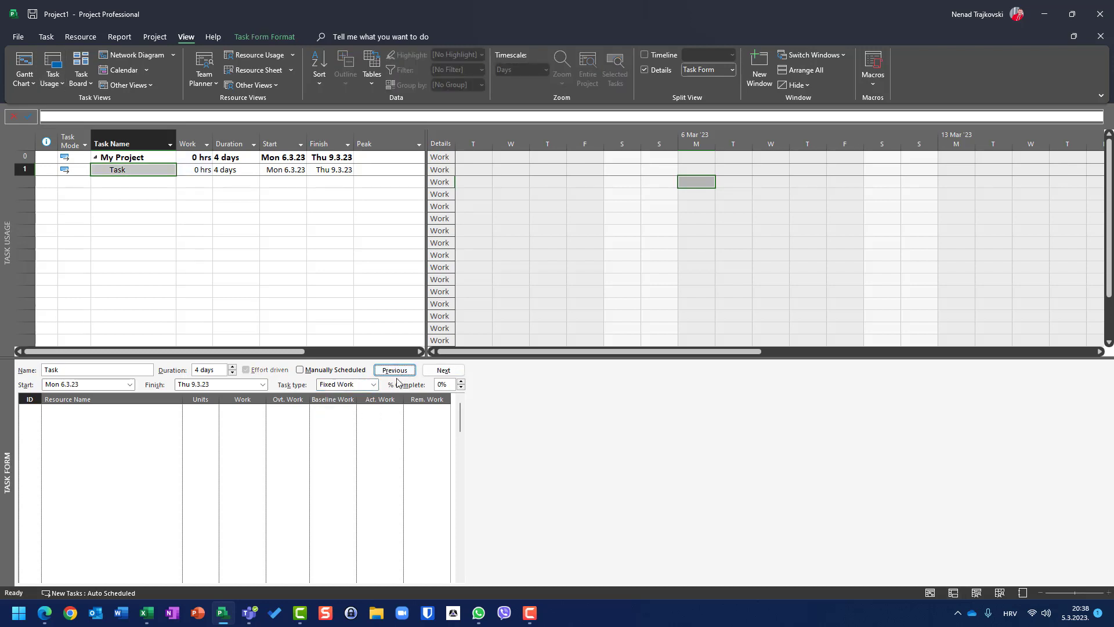
Step: Reassign both resources to Task at 100% units, 32h each
{"action": "left_click", "coordinate": [174, 411]}
{"action": "left_click", "coordinate": [177, 410]}
{"action": "left_click", "coordinate": [174, 419]}
{"action": "left_click", "coordinate": [175, 419]}
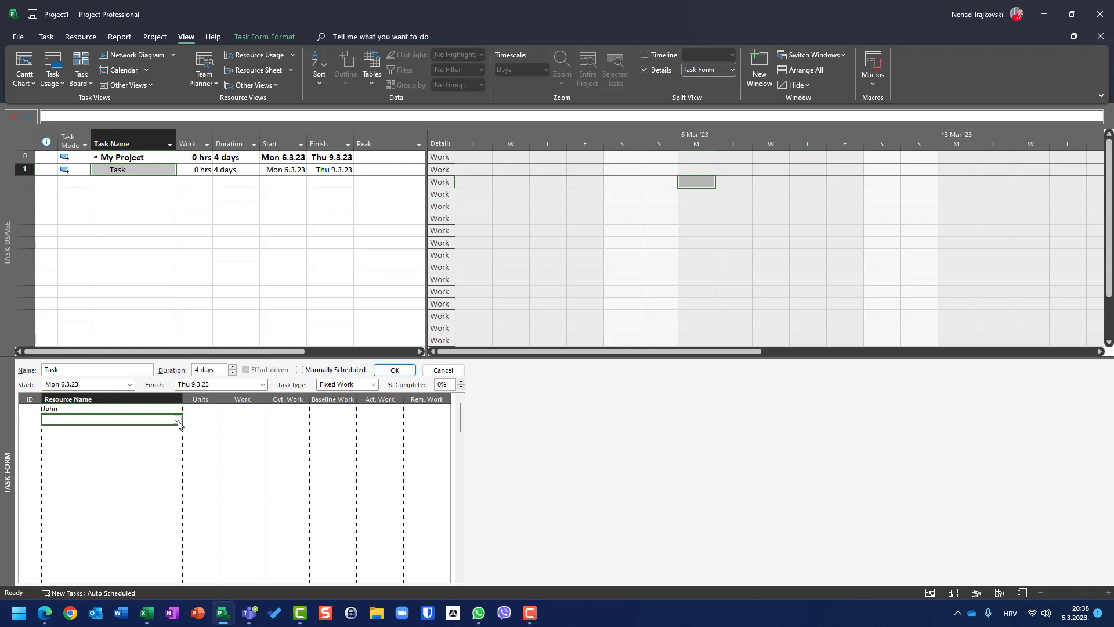
{"action": "left_click", "coordinate": [178, 425]}
{"action": "left_click", "coordinate": [149, 439]}
{"action": "left_click", "coordinate": [392, 371]}
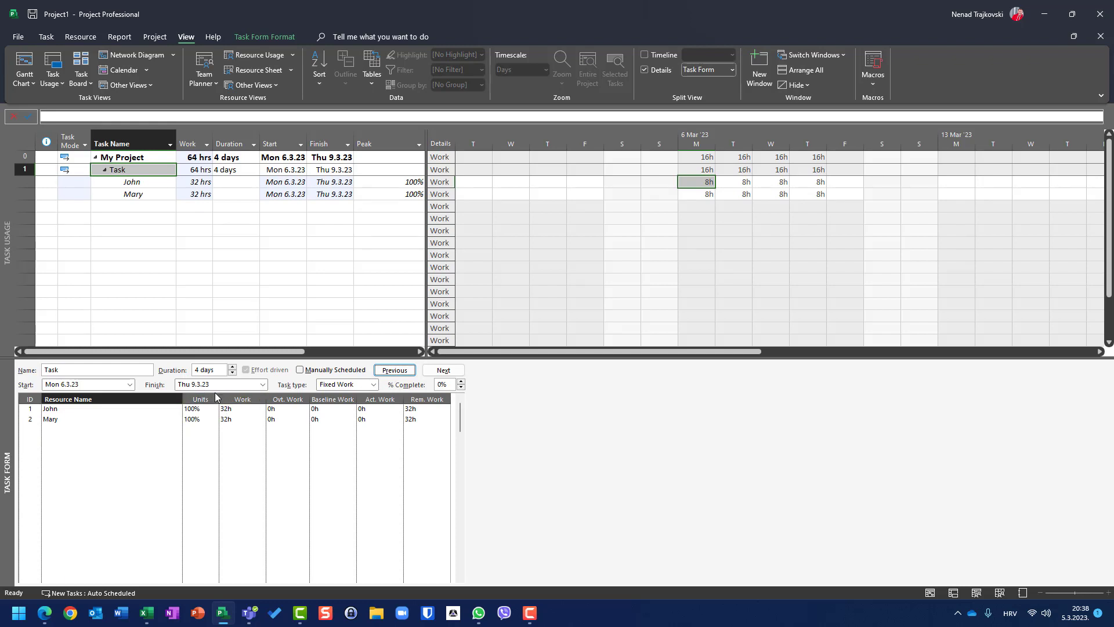
Step: Lengthen Task's duration from 4 to 8 days, finishing Wed 15.3.23
{"action": "left_click", "coordinate": [219, 370]}
{"action": "left_click_drag", "start_coordinate": [219, 371], "coordinate": [198, 369]}
{"action": "type", "text": "8"}
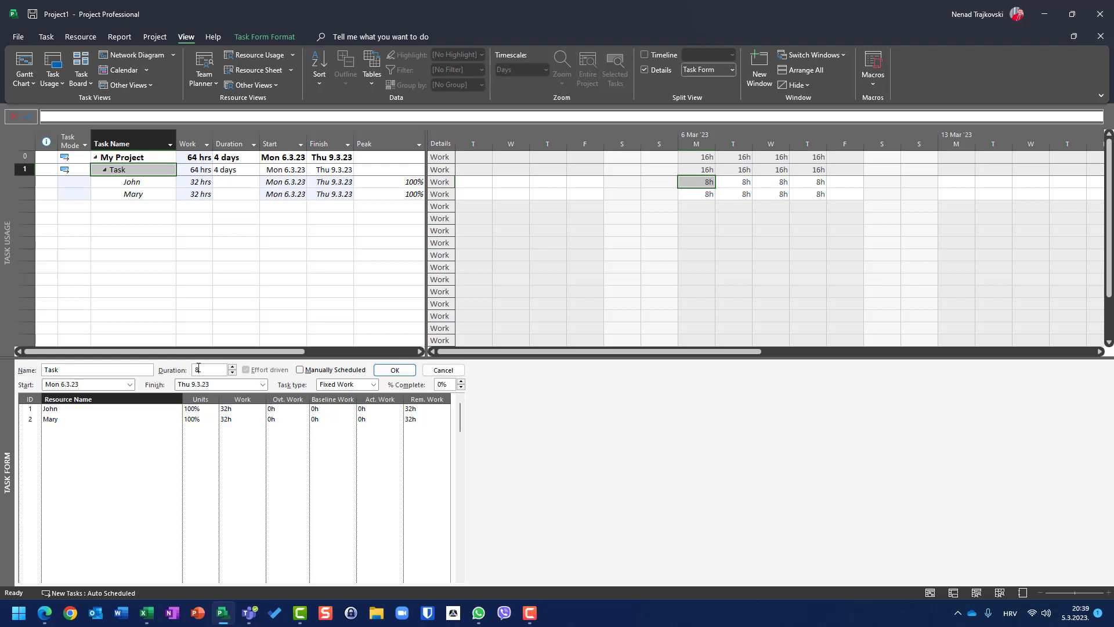
{"action": "left_click", "coordinate": [396, 371]}
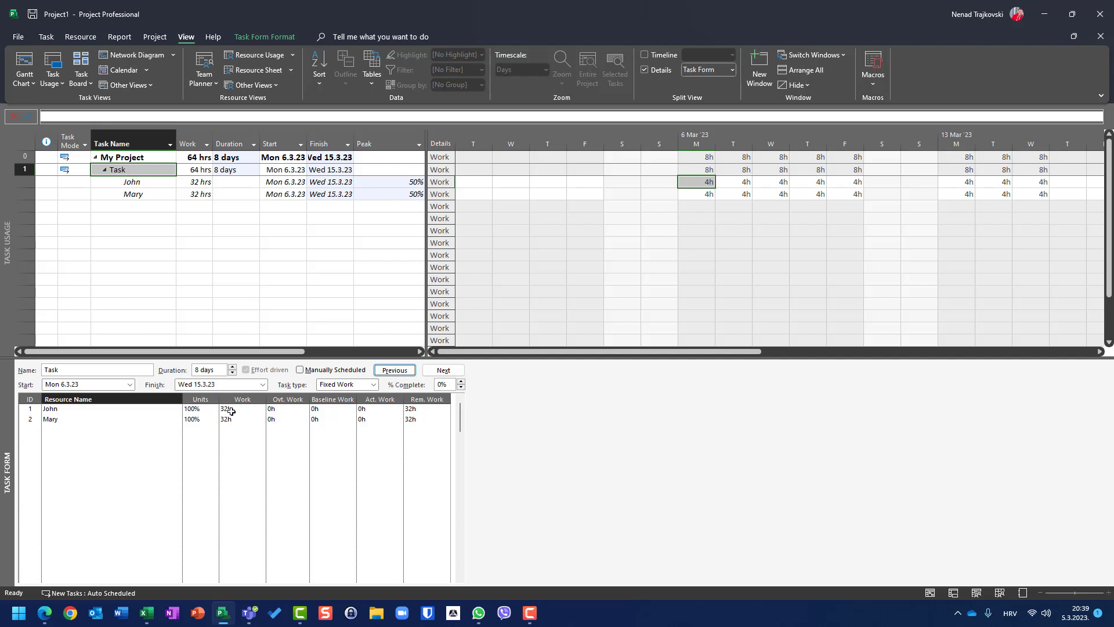
Step: Compare the Peak values, then shorten Task's duration to 2 days, finishing Tue 7.3.23
{"action": "left_click", "coordinate": [408, 186]}
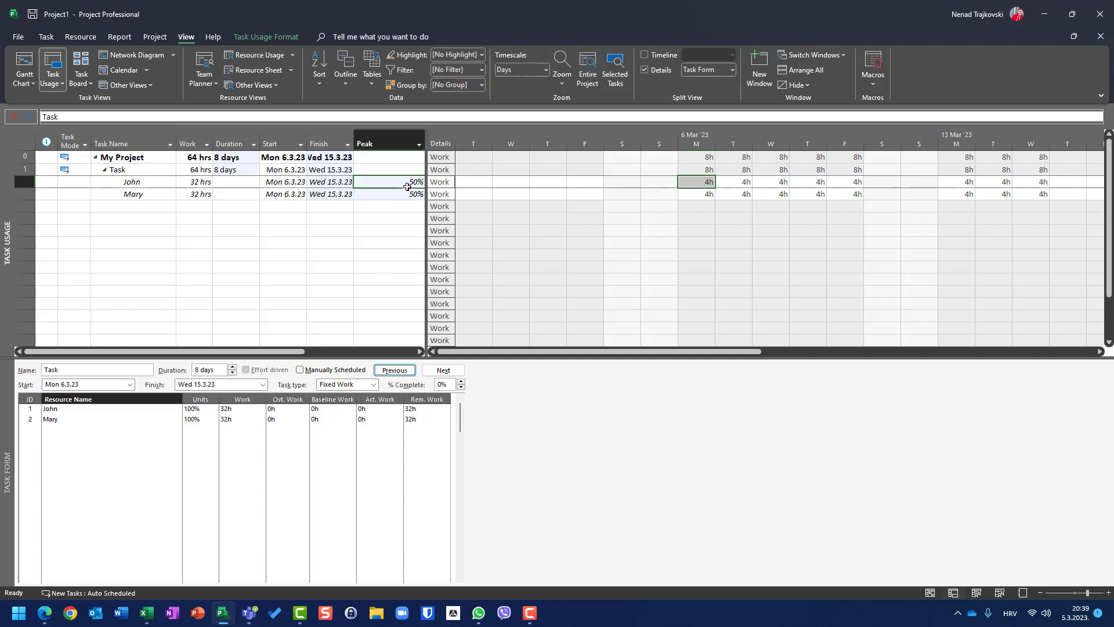
{"action": "left_click", "coordinate": [409, 195]}
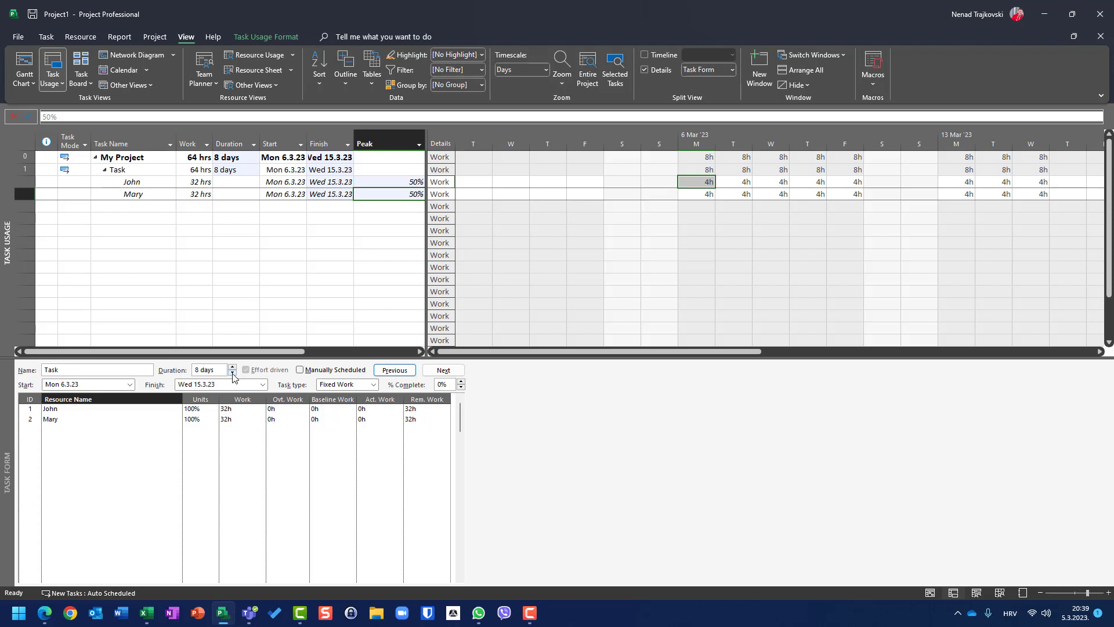
{"action": "left_click_drag", "start_coordinate": [224, 370], "coordinate": [184, 371]}
{"action": "type", "text": "2"}
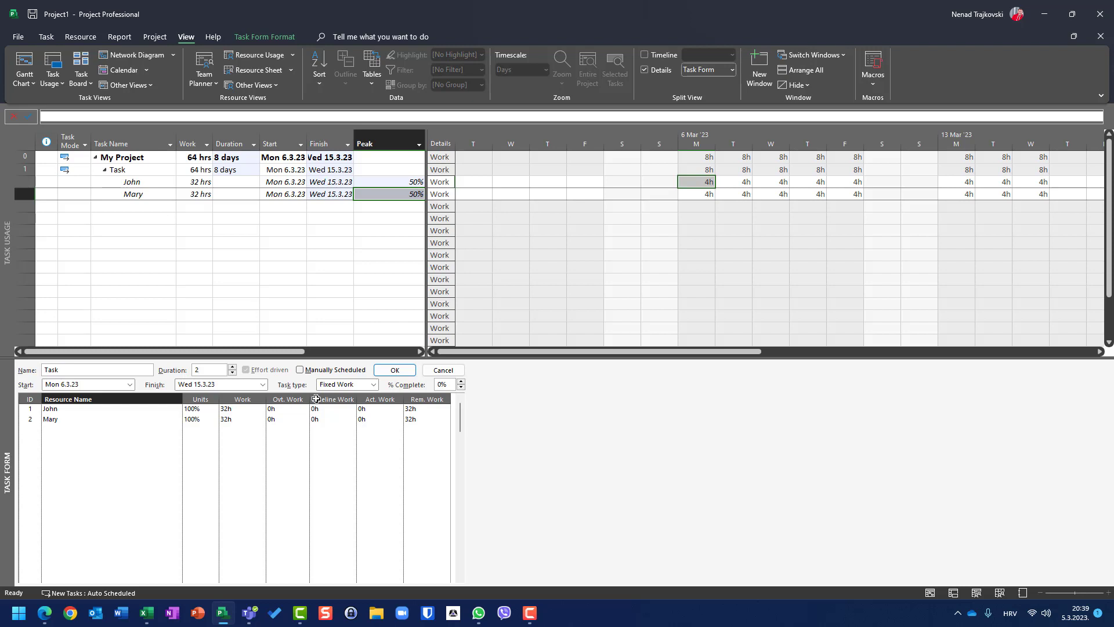
{"action": "left_click", "coordinate": [396, 372]}
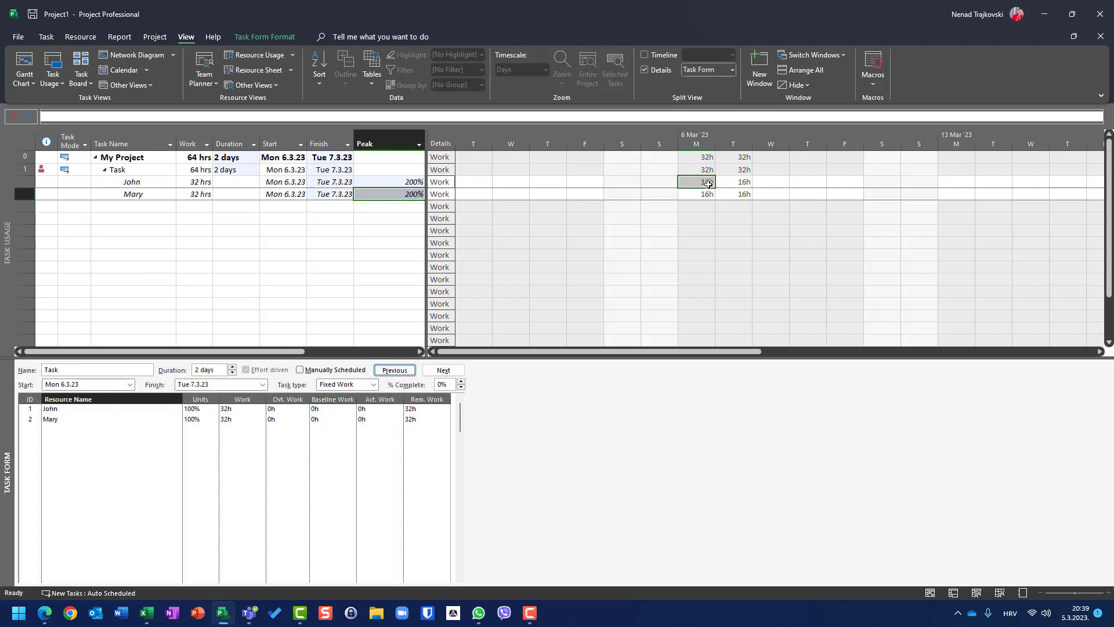
{"action": "left_click", "coordinate": [746, 184]}
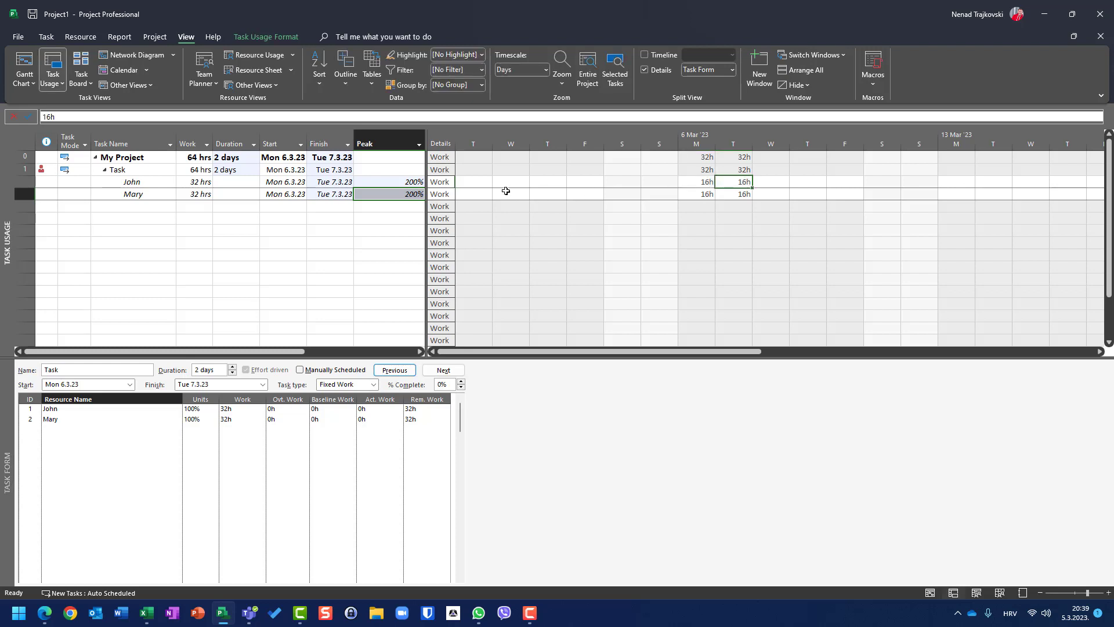
{"action": "left_click", "coordinate": [413, 194]}
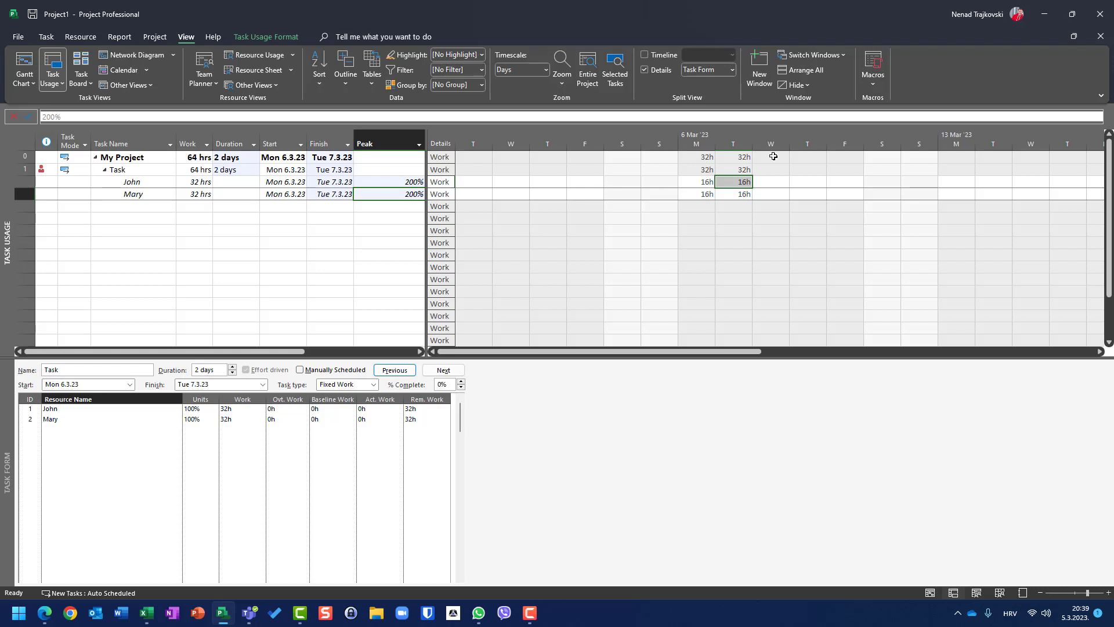
{"action": "left_click", "coordinate": [402, 181]}
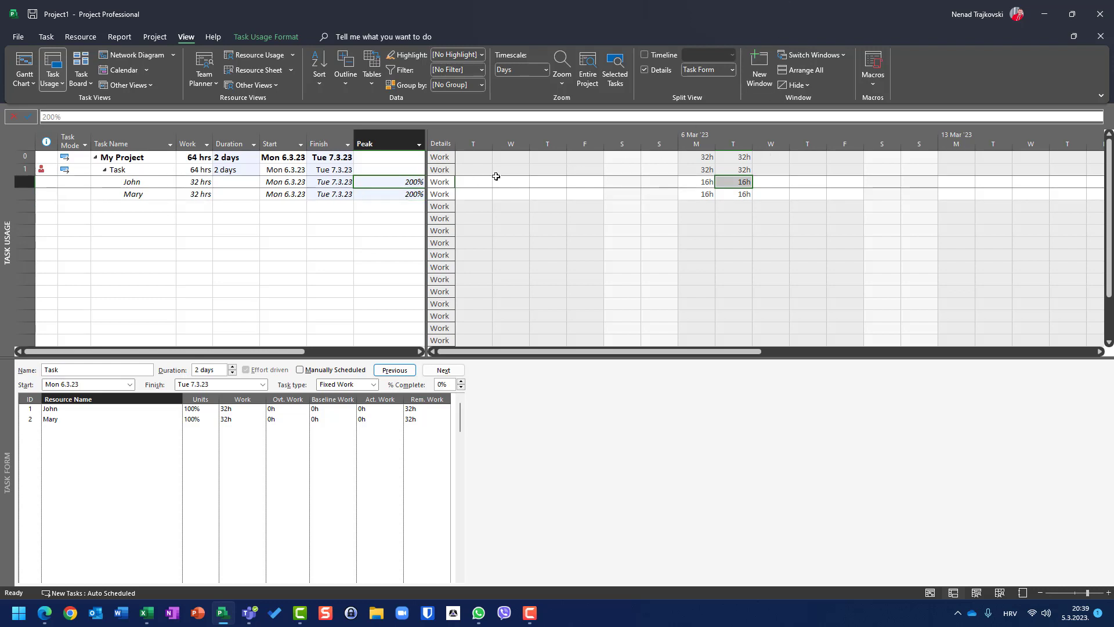